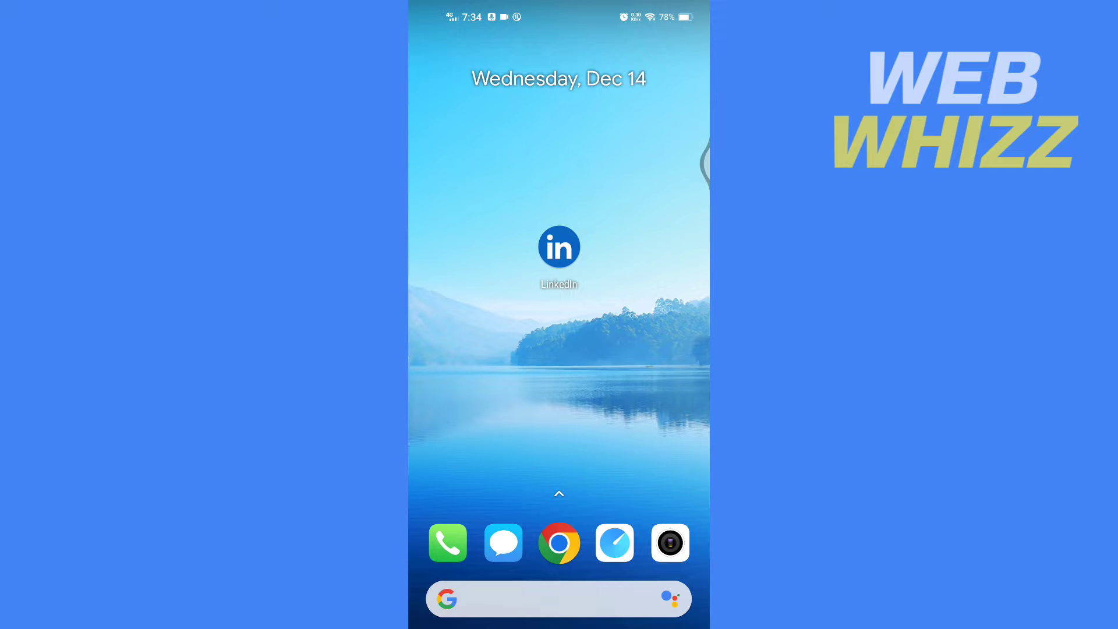
Launch LinkedIn, go to your own profile and start adding a profile section
{"action": "left_click", "coordinate": [559, 248]}
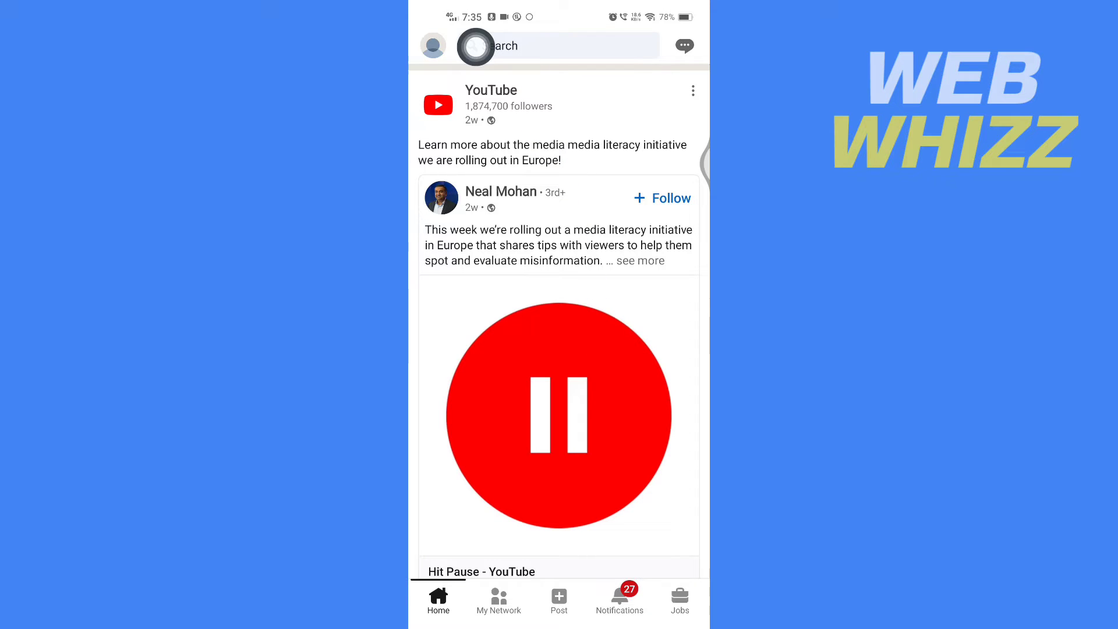
{"action": "left_click", "coordinate": [435, 47]}
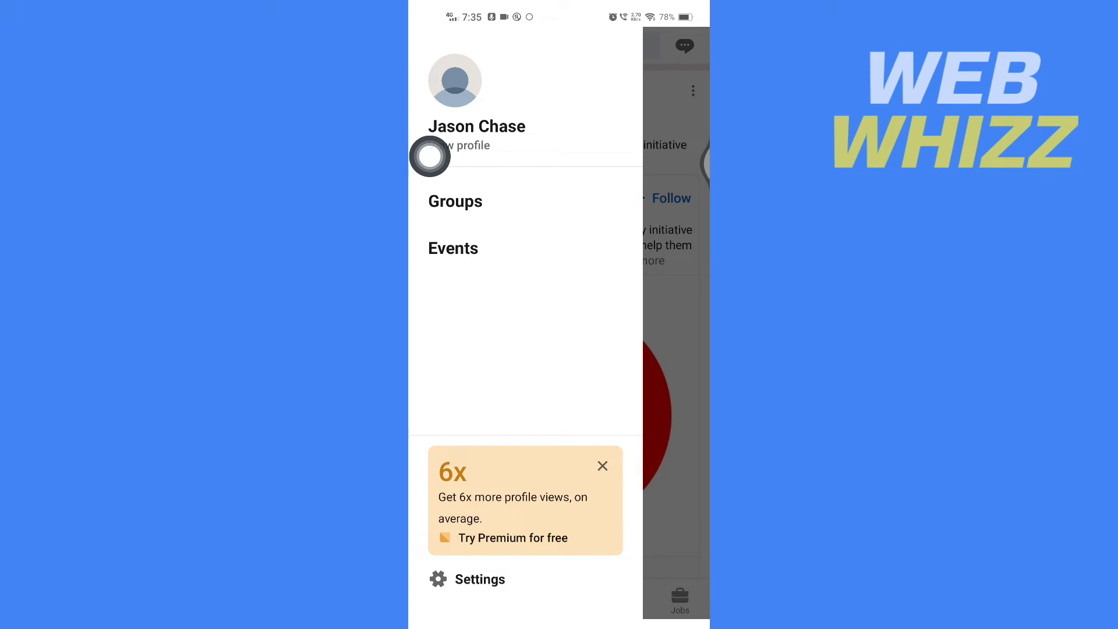
{"action": "left_click", "coordinate": [428, 149]}
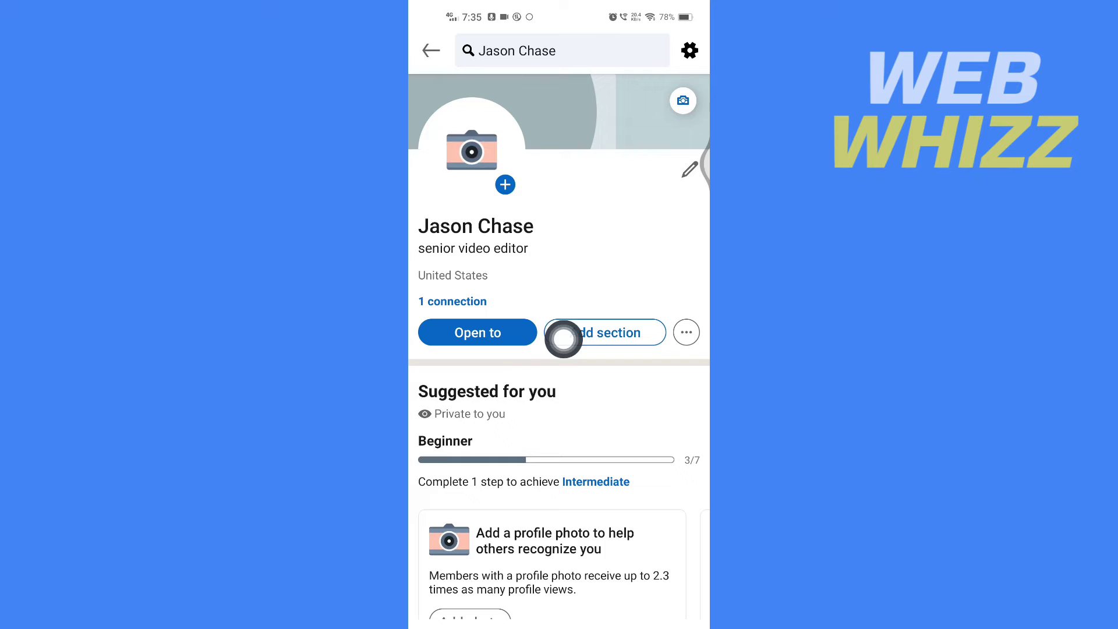
{"action": "left_click", "coordinate": [605, 333]}
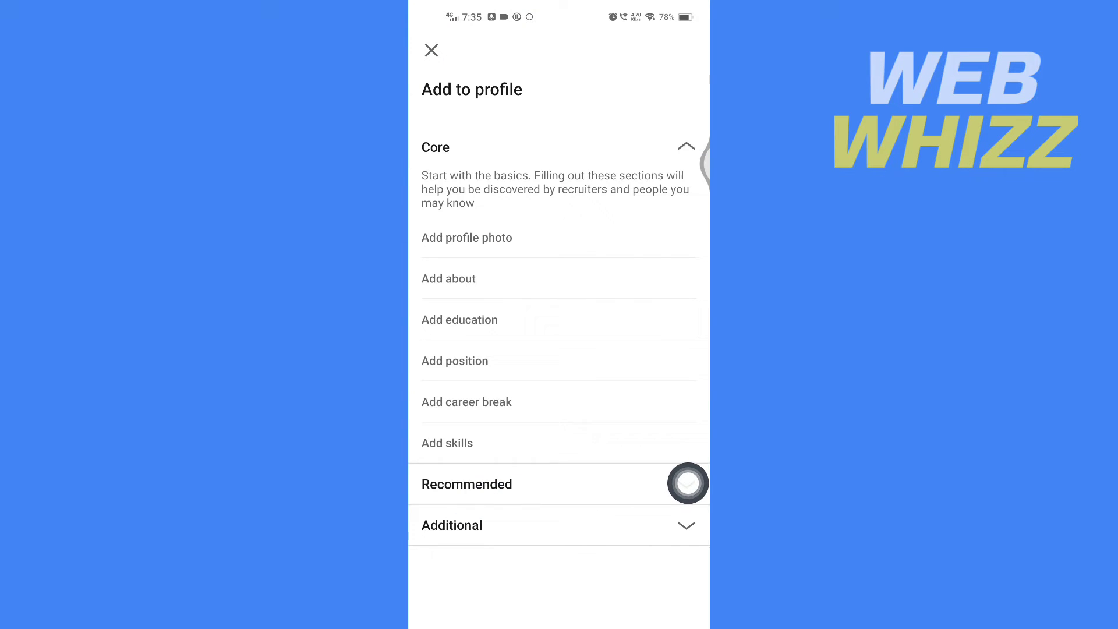
Add Featured from the Recommended sections and bring up its add-content menu
{"action": "left_click", "coordinate": [687, 483]}
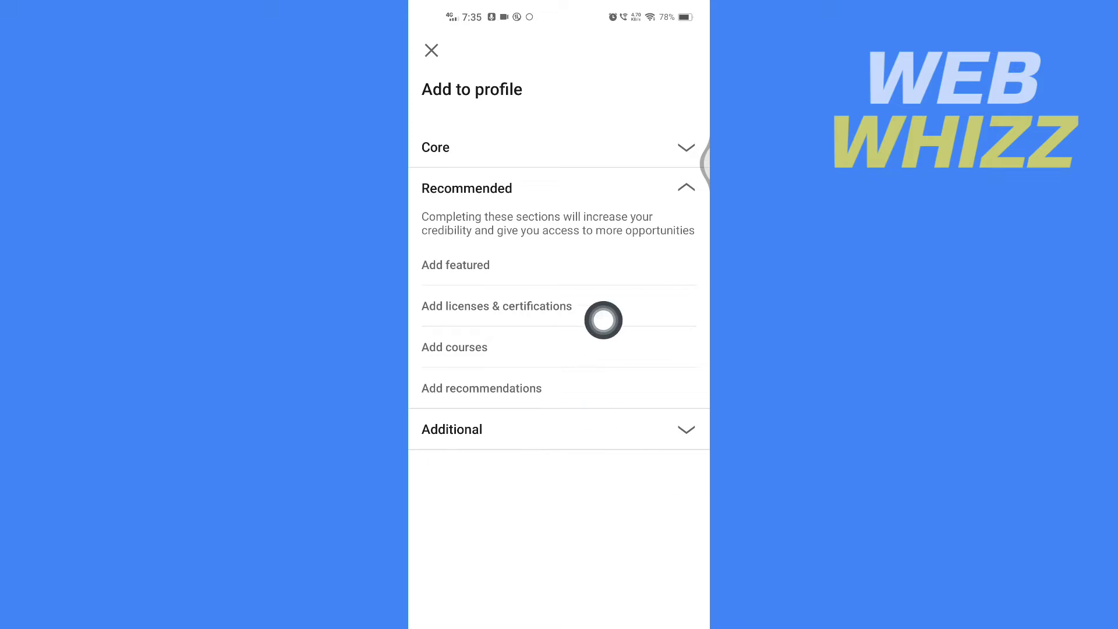
{"action": "left_click", "coordinate": [447, 265]}
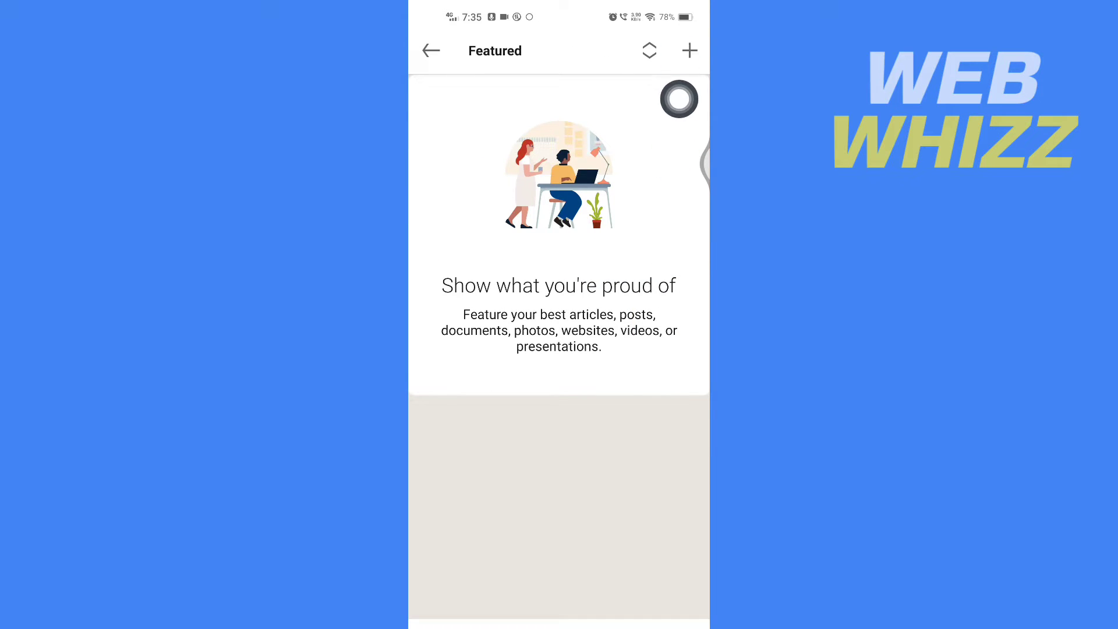
{"action": "left_click", "coordinate": [690, 51]}
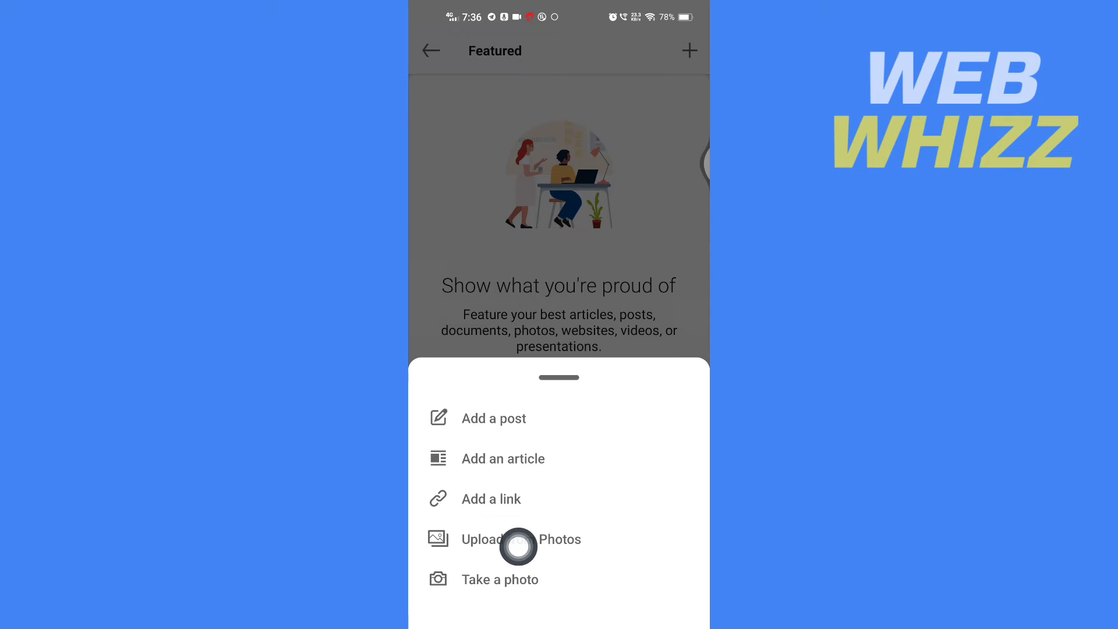
Upload the orange portfolio image from the phone's Recent photos
{"action": "left_click", "coordinate": [688, 541]}
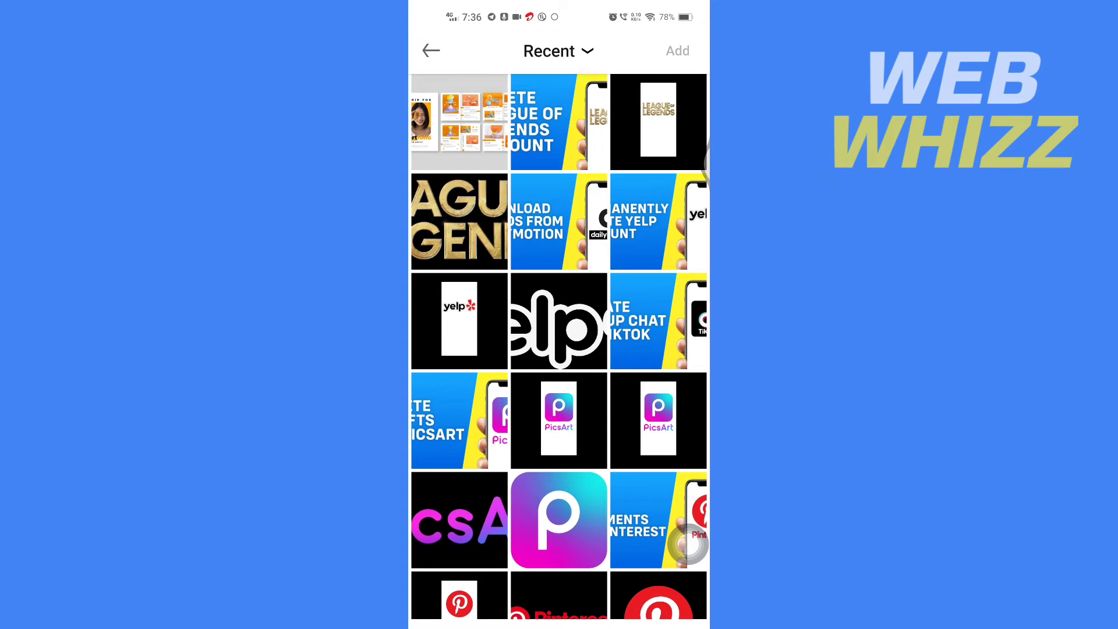
{"action": "left_click", "coordinate": [458, 123]}
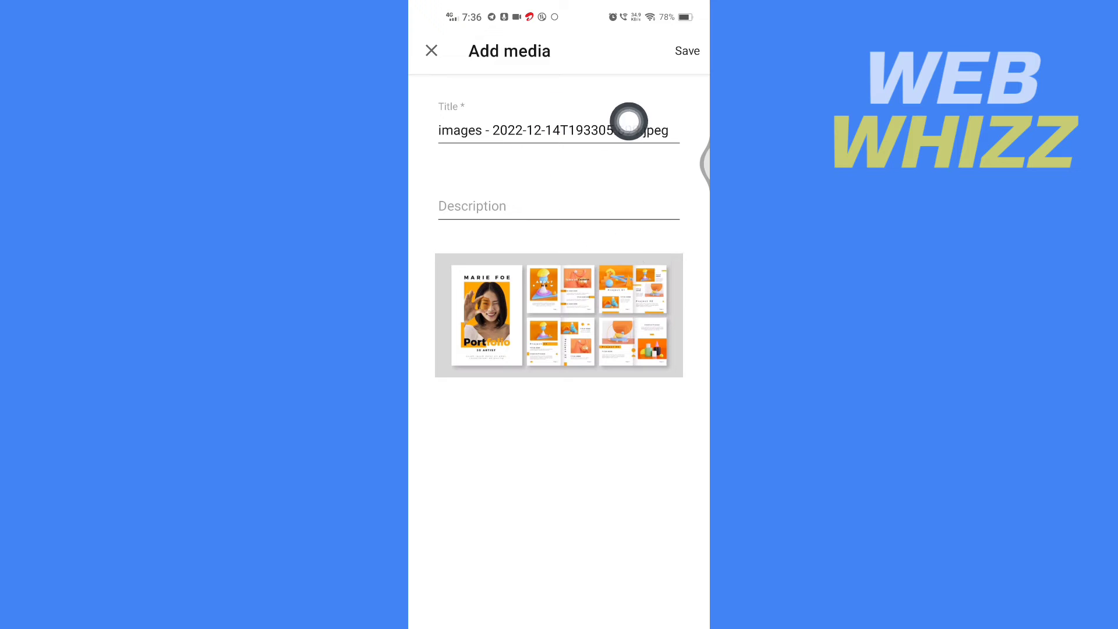
Replace the file-name title with 'My portfolio' and save the featured image
{"action": "left_click", "coordinate": [559, 130]}
{"action": "left_click_drag", "start_coordinate": [559, 153], "coordinate": [668, 153]}
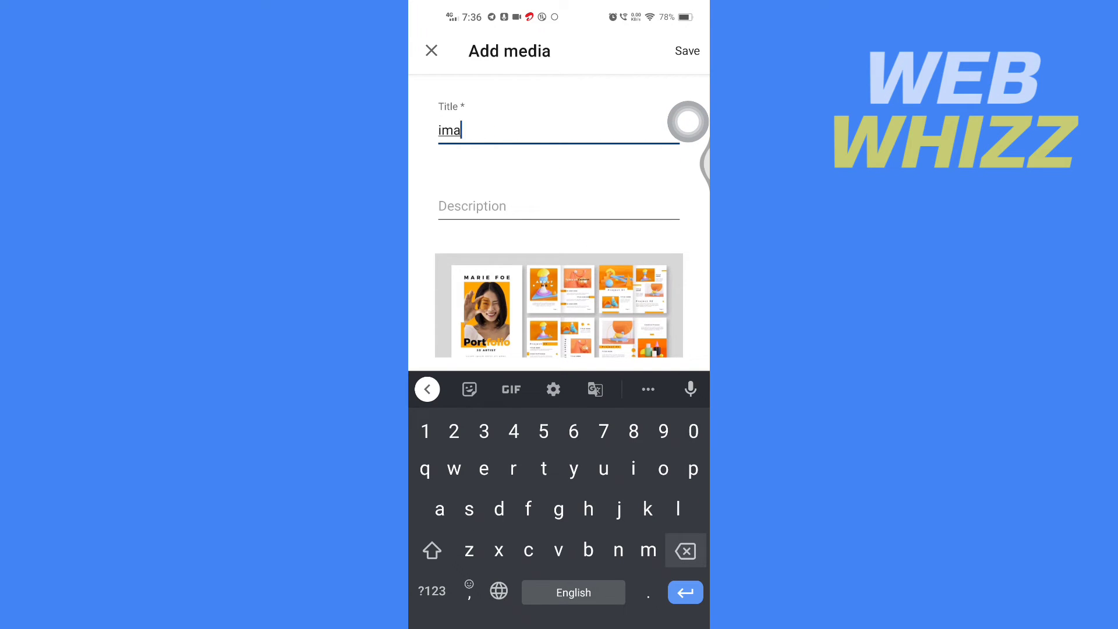
{"action": "key", "text": "BackSpace"}
{"action": "key", "text": "BackSpace"}
{"action": "key", "text": "BackSpace"}
{"action": "type", "text": "My "}
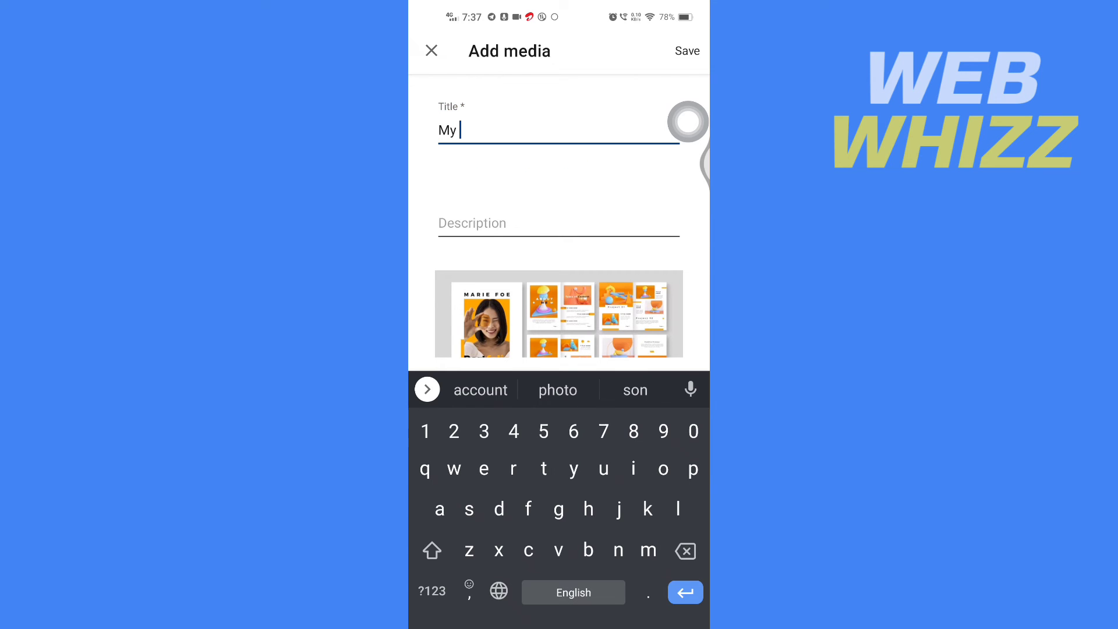
{"action": "type", "text": "portfolio"}
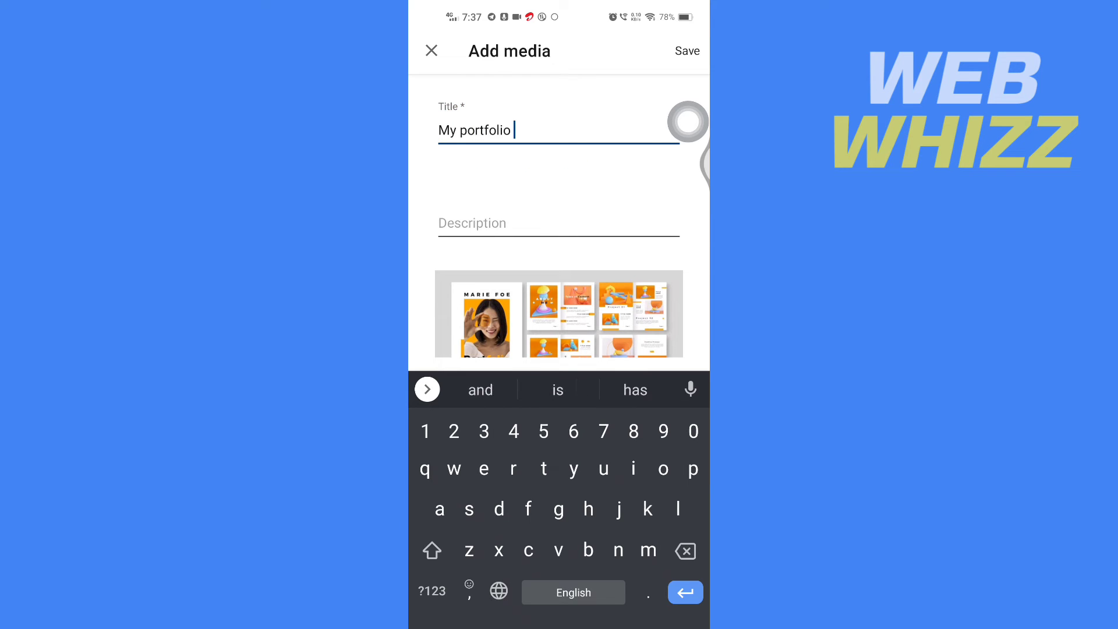
{"action": "key", "text": "Escape"}
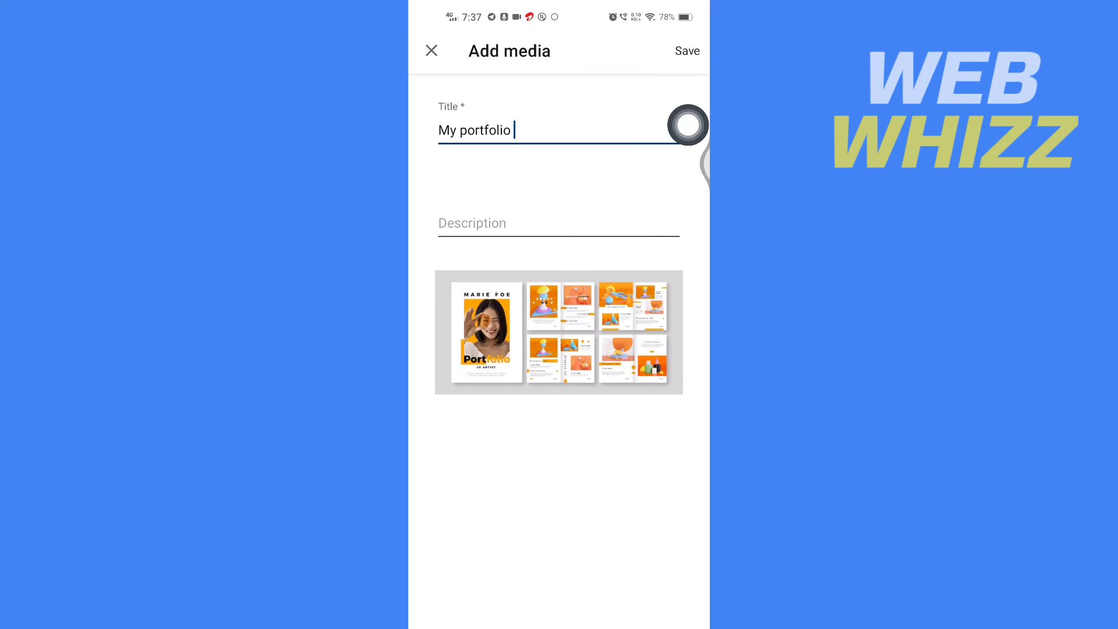
{"action": "left_click", "coordinate": [688, 50]}
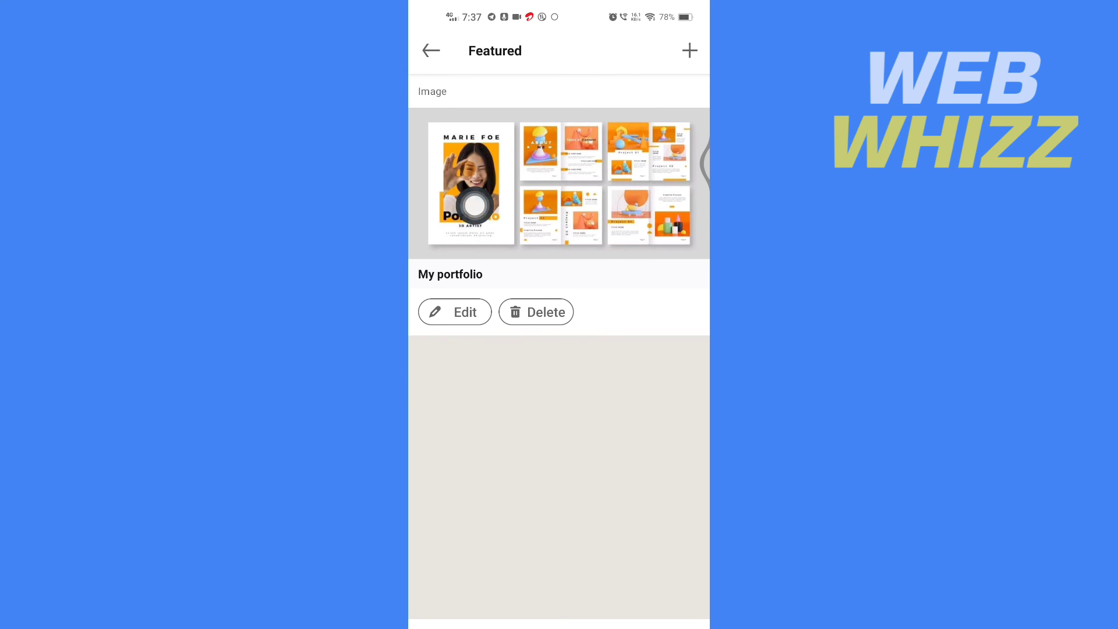
Return to the profile and preview the 'My portfolio' image under Featured
{"action": "key", "text": "Escape"}
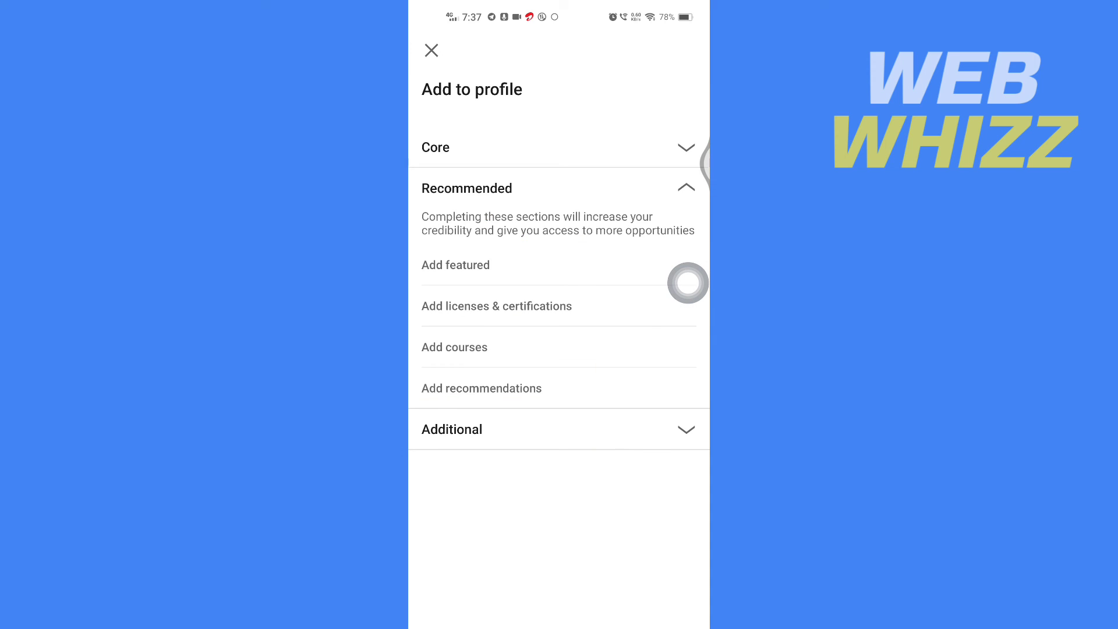
{"action": "left_click", "coordinate": [431, 49]}
{"action": "scroll", "coordinate": [559, 349], "scroll_direction": "down", "scroll_amount": 6}
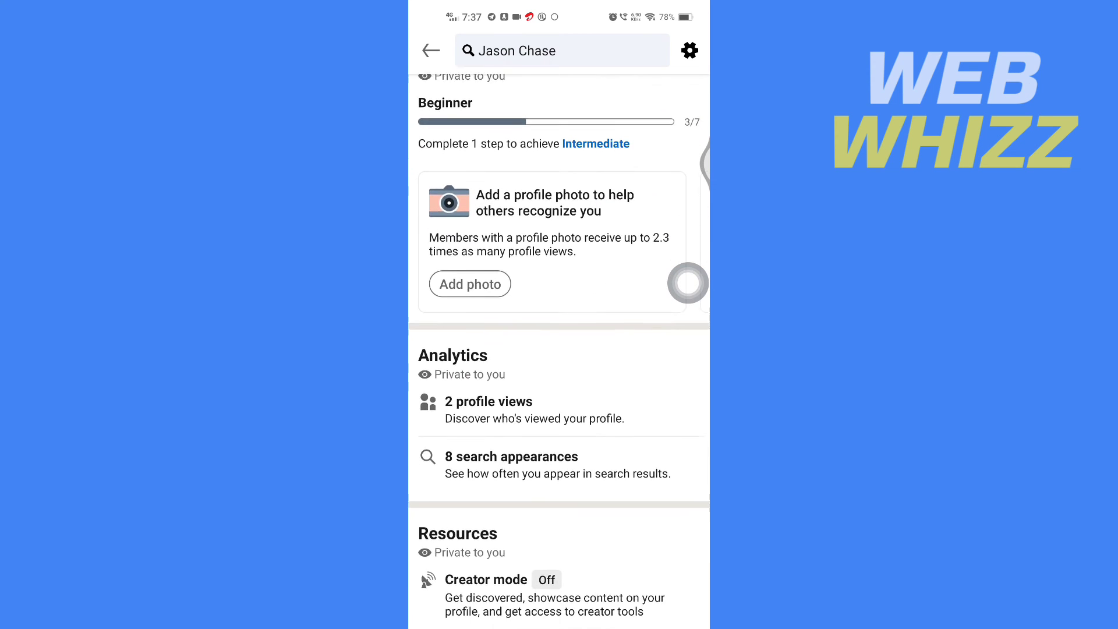
{"action": "scroll", "coordinate": [688, 282], "scroll_direction": "down", "scroll_amount": 4}
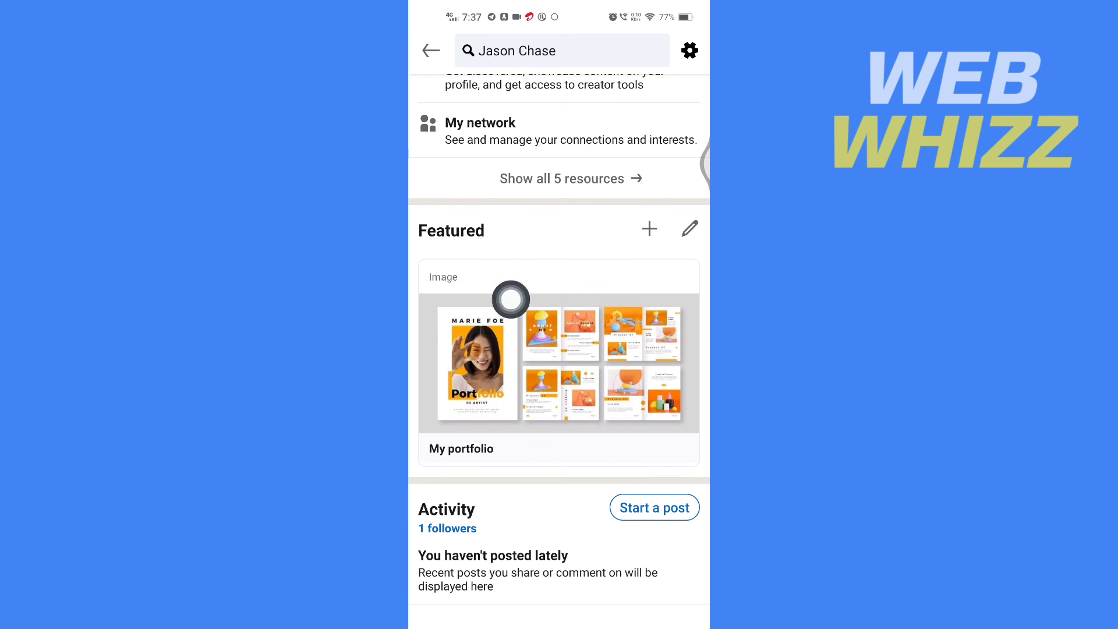
{"action": "left_click", "coordinate": [655, 365]}
{"action": "key", "text": "Escape"}
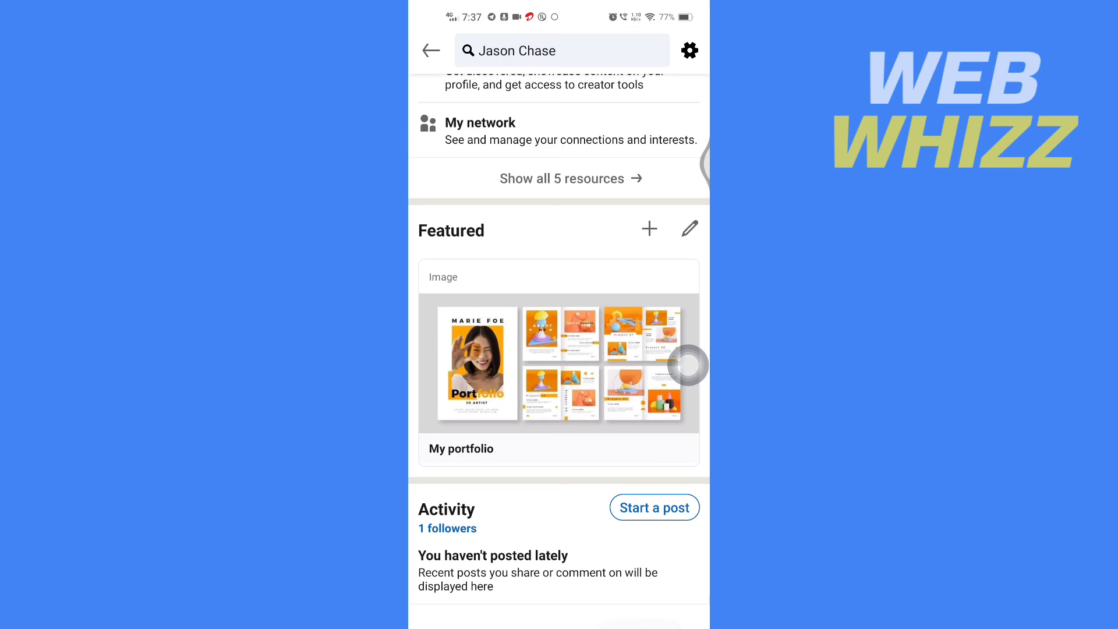